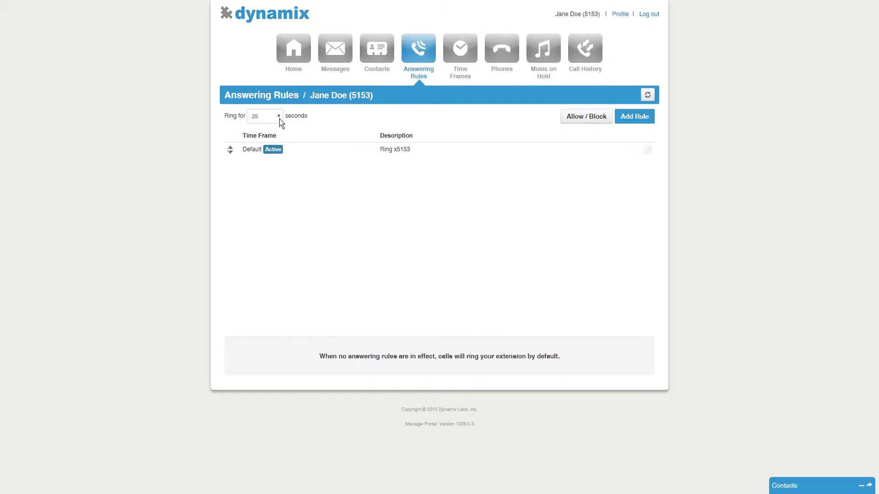
Set the ring duration to 25 seconds.
mouse_move(278, 154)
mouse_down()
mouse_move(281, 204)
mouse_move(277, 137)
mouse_up()
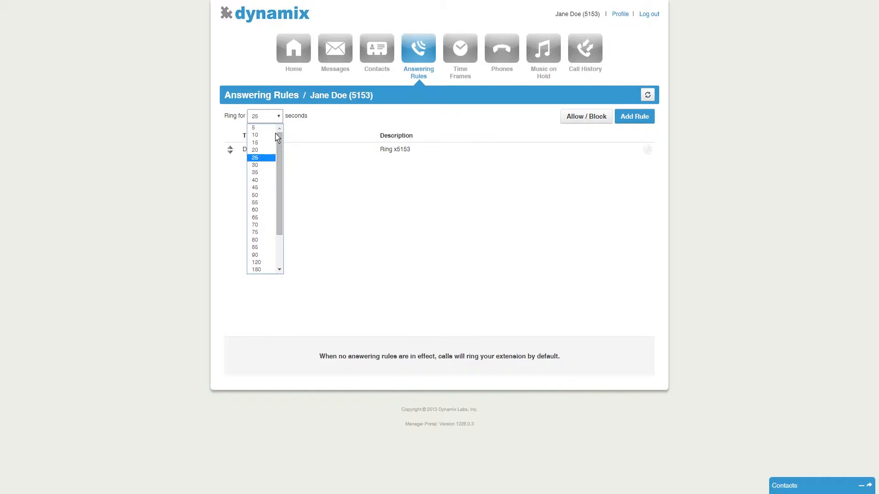
click(259, 159)
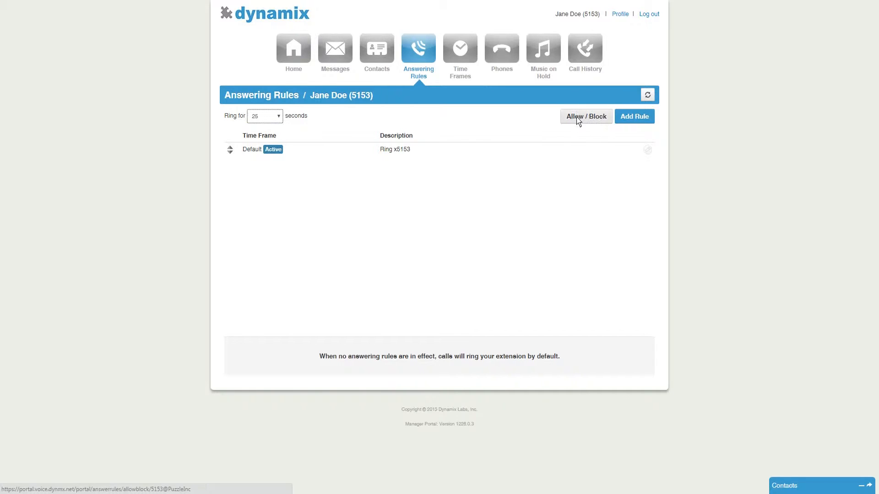
Open the allow/block list and toggle blocking of anonymous or unknown numbers on and off.
click(593, 118)
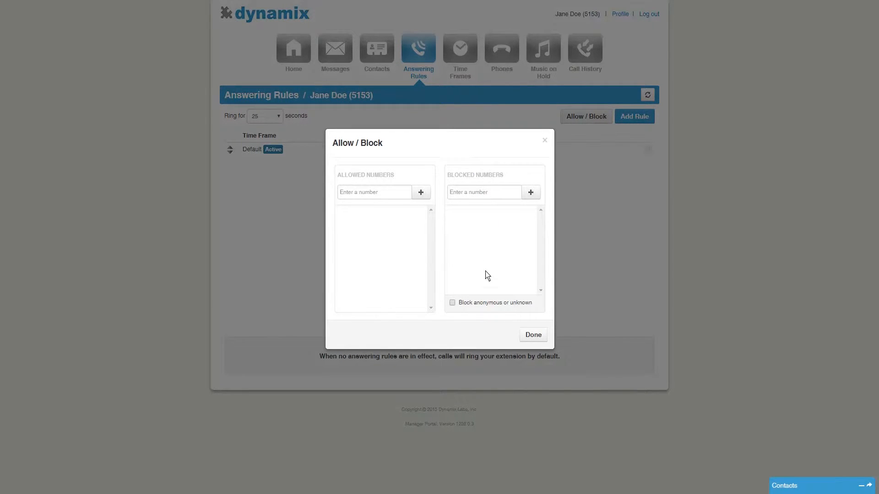
click(453, 303)
click(452, 303)
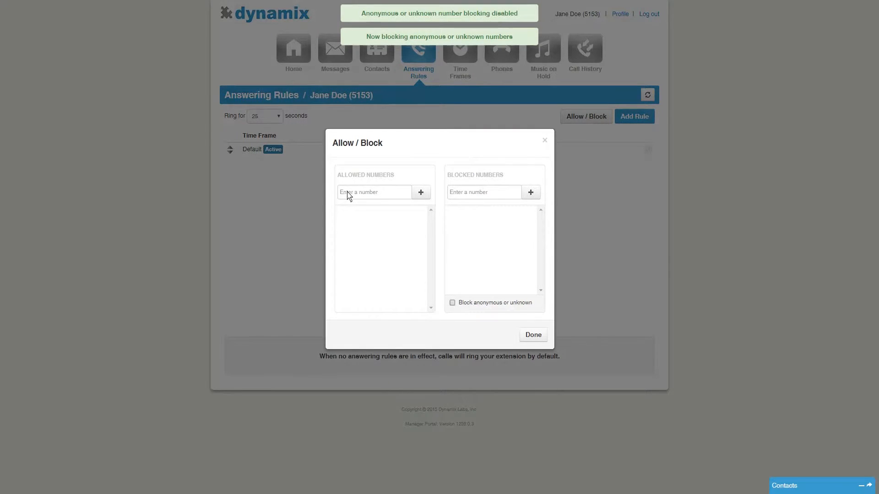
Add 020202020 to the allowed numbers, remove it again, and close the allow/block list.
click(353, 197)
text(020202020)
click(421, 192)
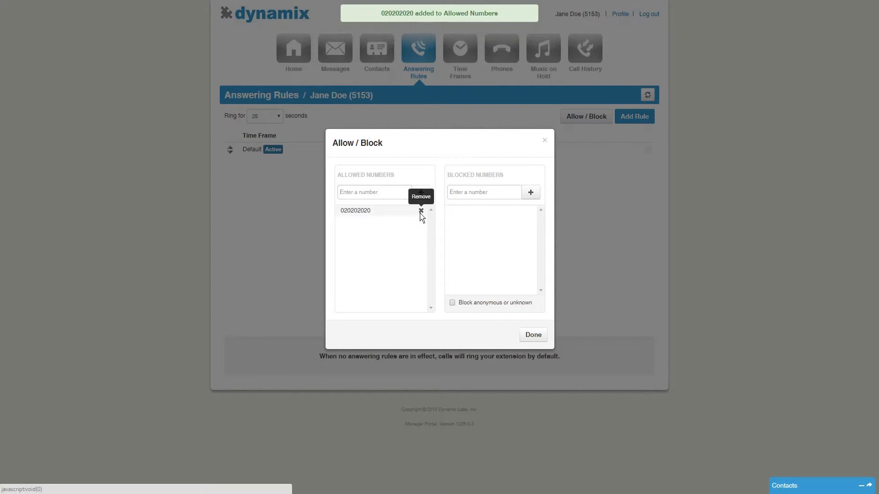
click(420, 212)
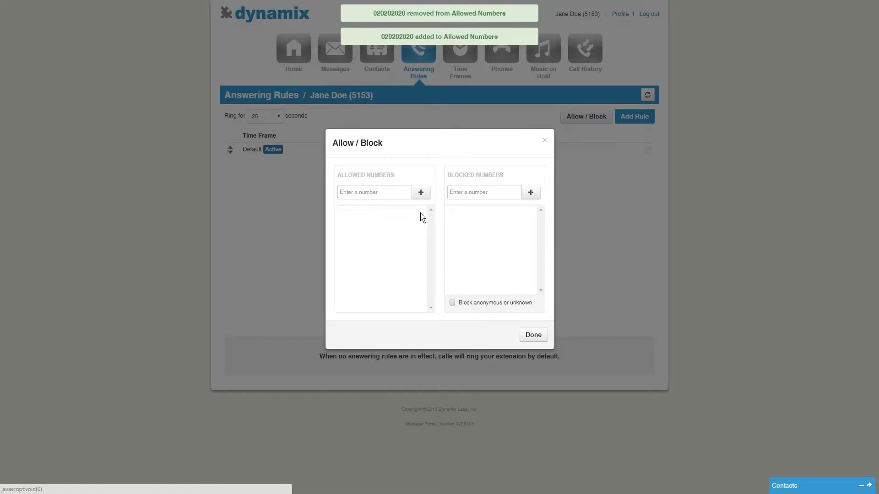
click(530, 336)
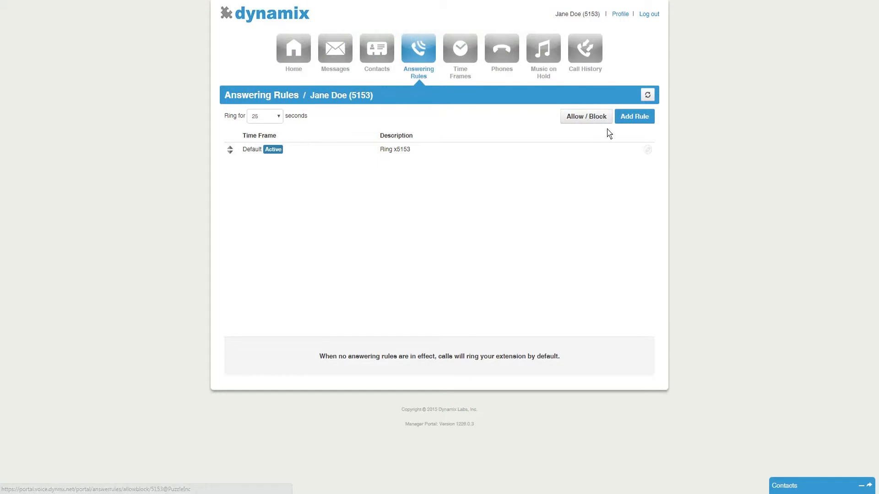
Start a new answering rule for the Off Hours time frame.
click(630, 120)
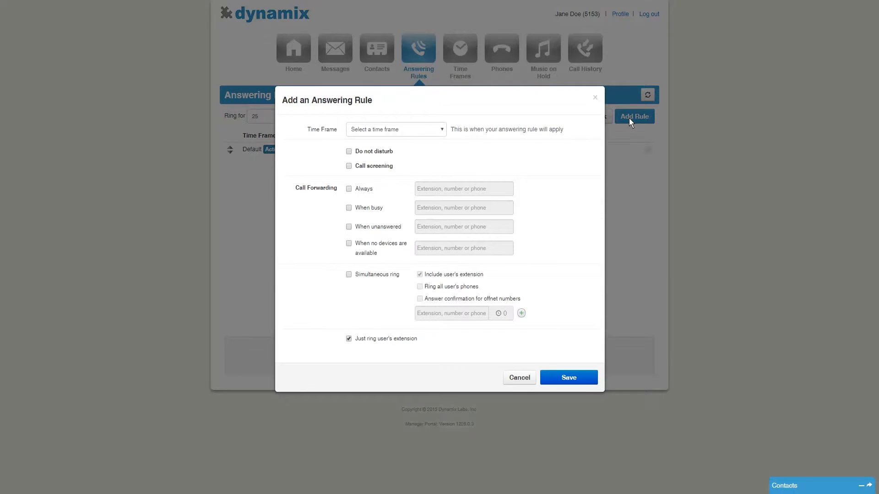
click(414, 133)
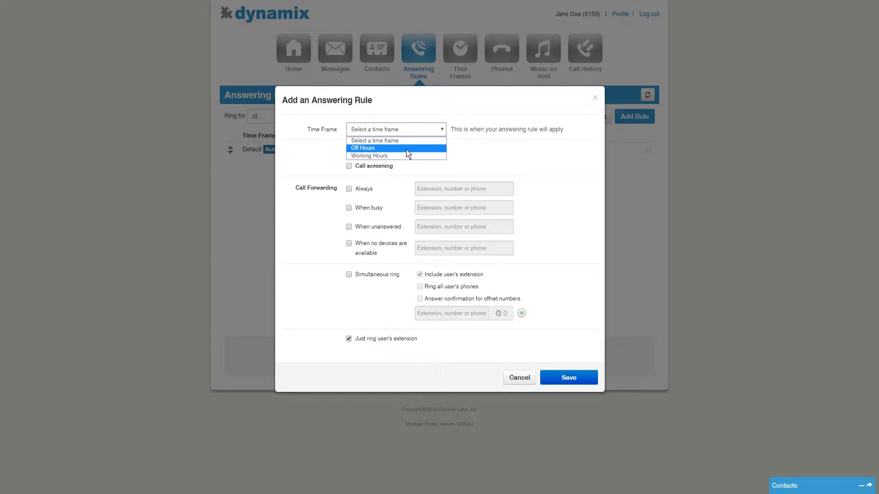
click(407, 148)
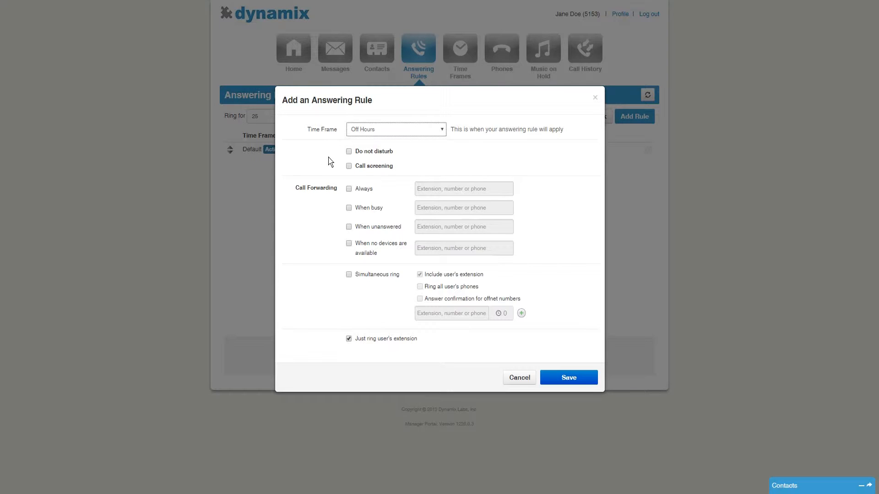
Toggle Do not disturb, Call screening and Always call forwarding on and off to preview the options.
click(348, 152)
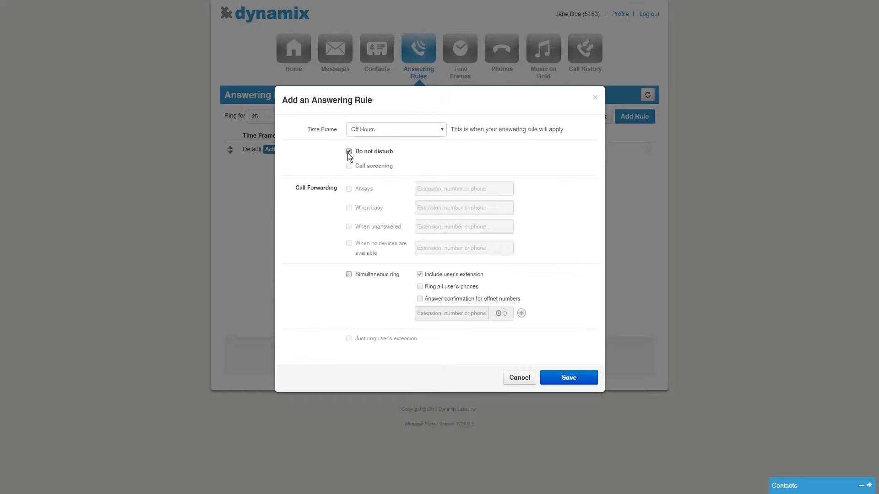
click(349, 153)
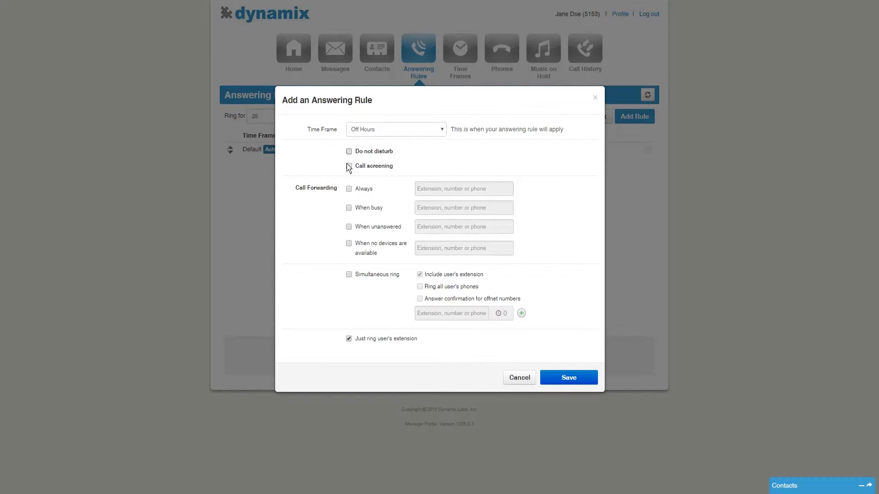
click(349, 167)
click(349, 189)
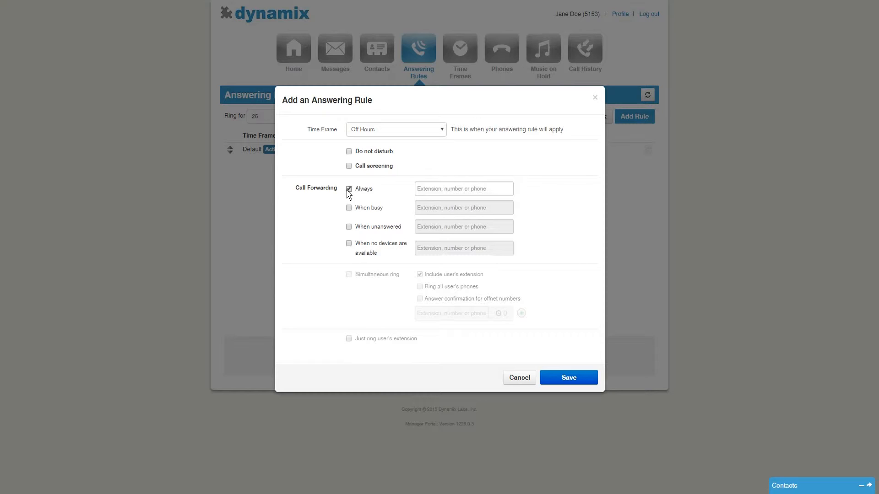
click(349, 190)
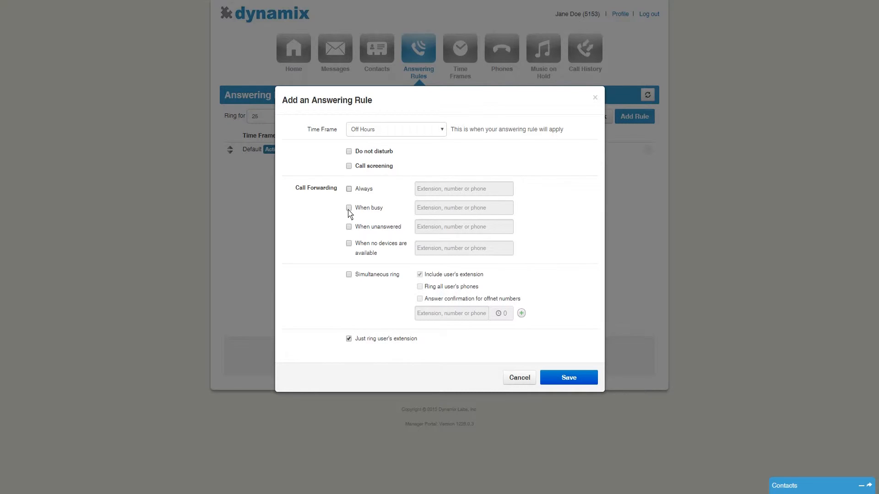
Toggle forwarding when busy, when unanswered and when no devices are available on and off.
click(349, 209)
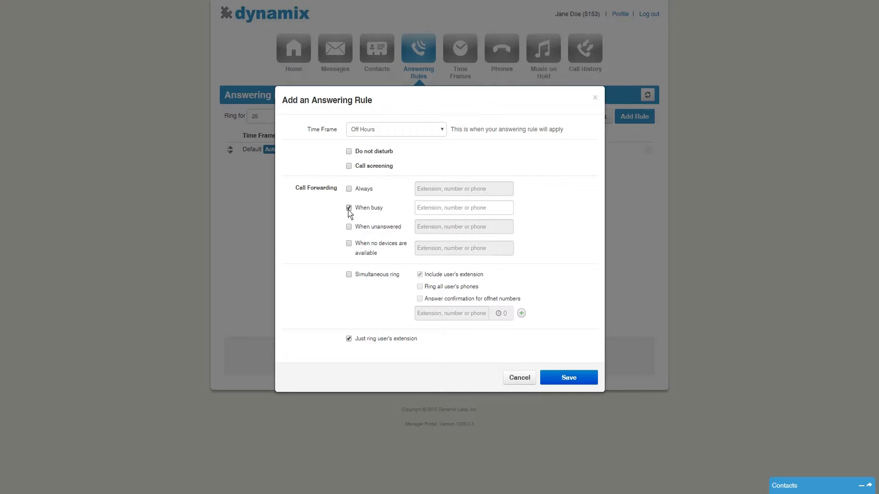
click(348, 208)
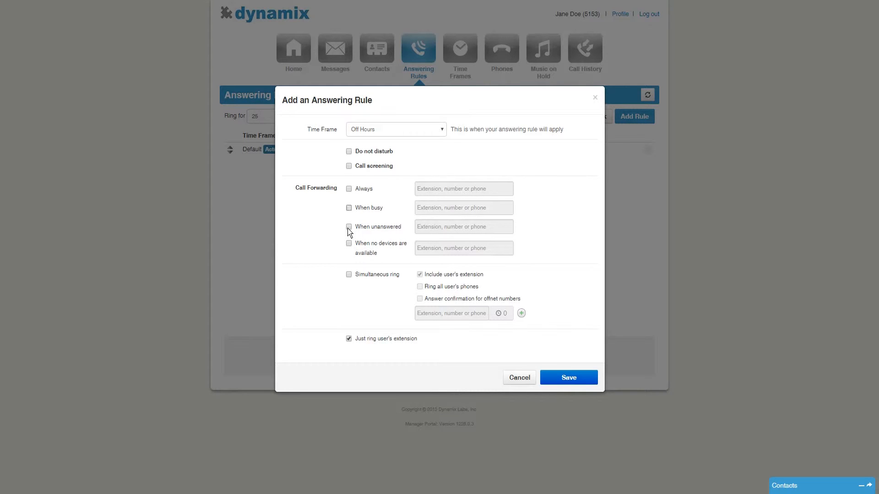
click(349, 227)
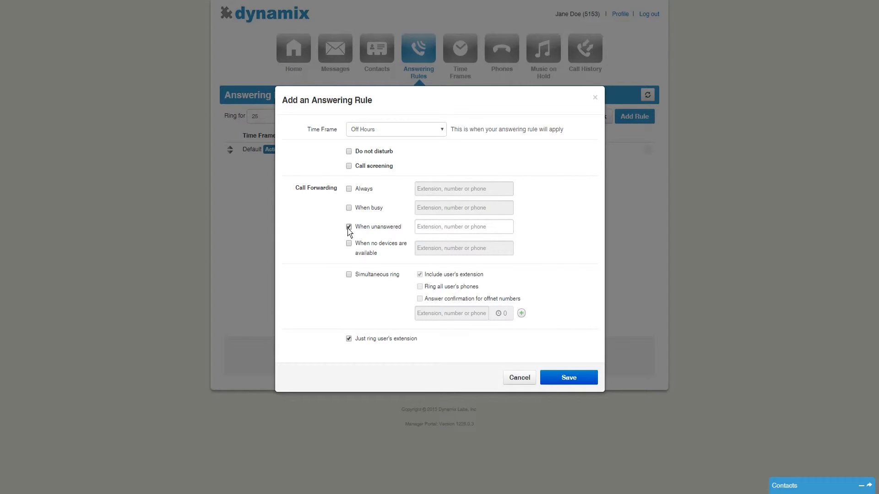
click(349, 228)
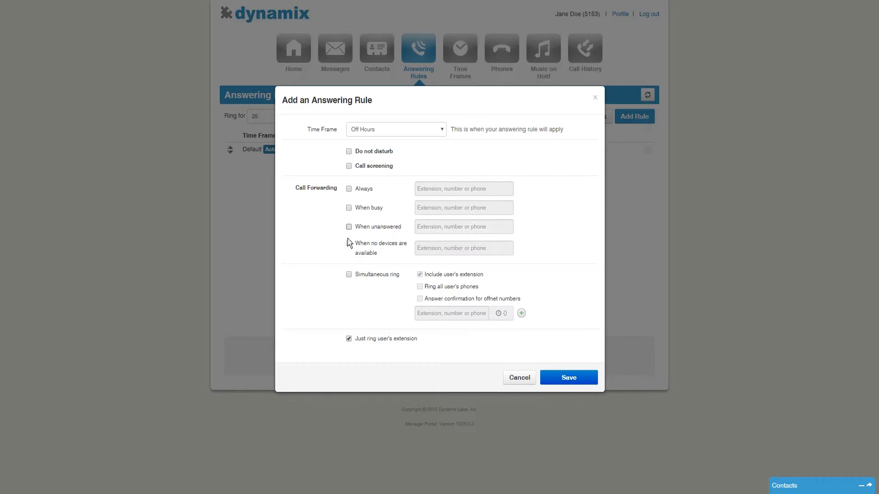
click(349, 244)
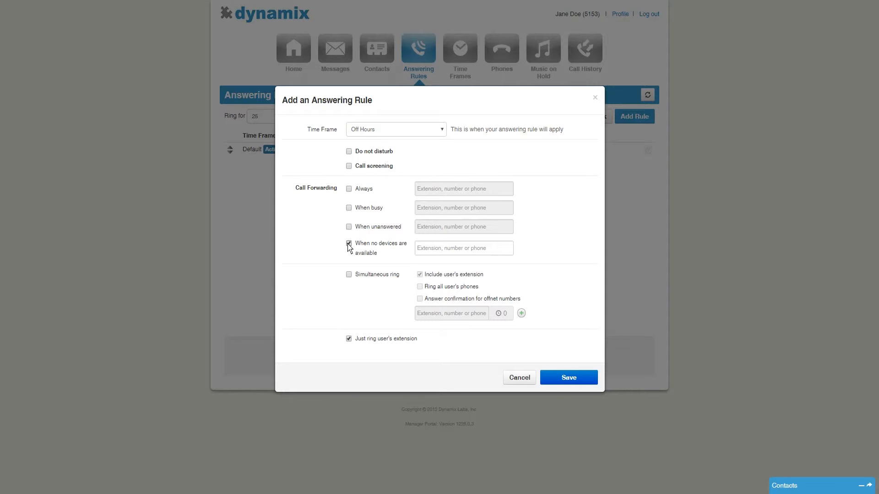
click(349, 244)
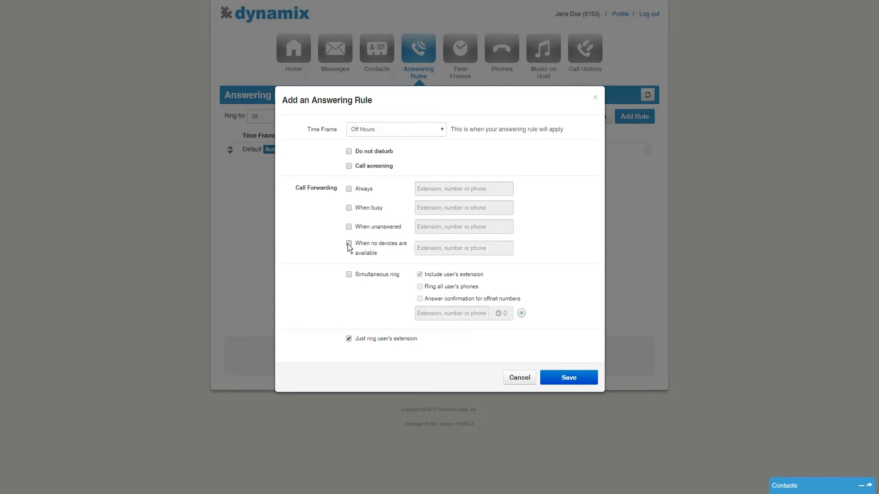
Enable Always forwarding and set its destination to the user's own voicemail, extension 5153.
click(348, 189)
click(430, 196)
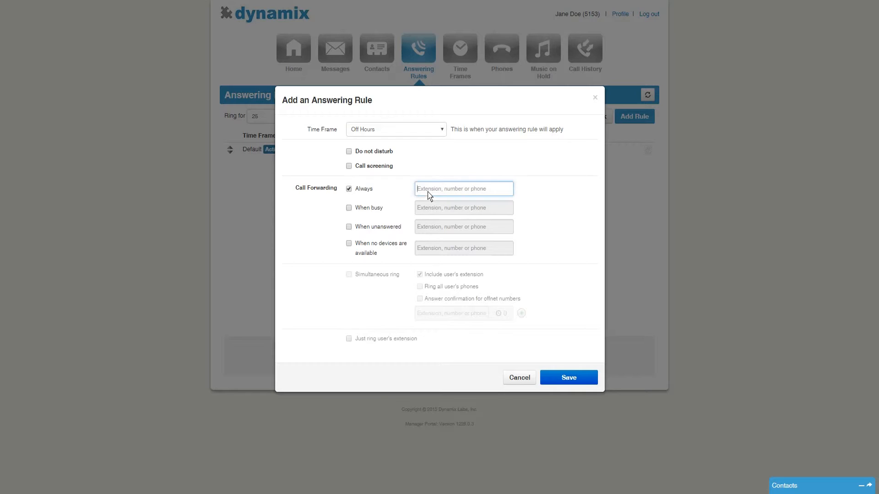
text(voicemail)
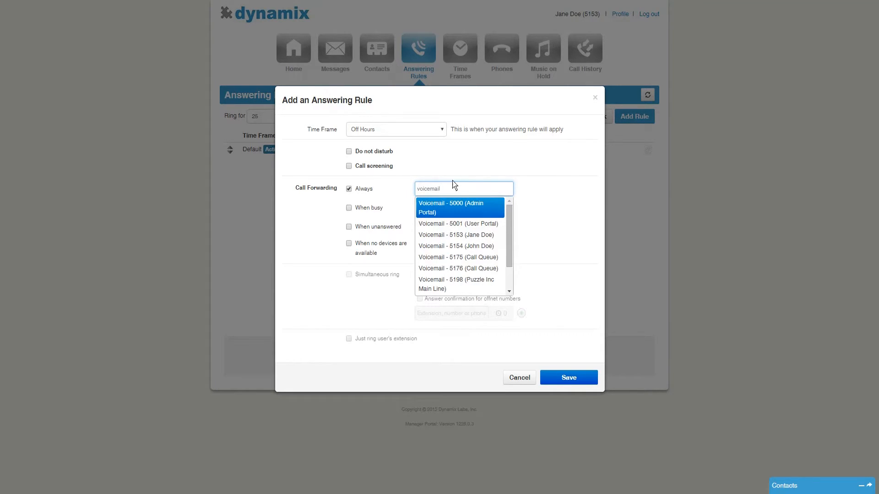
click(460, 235)
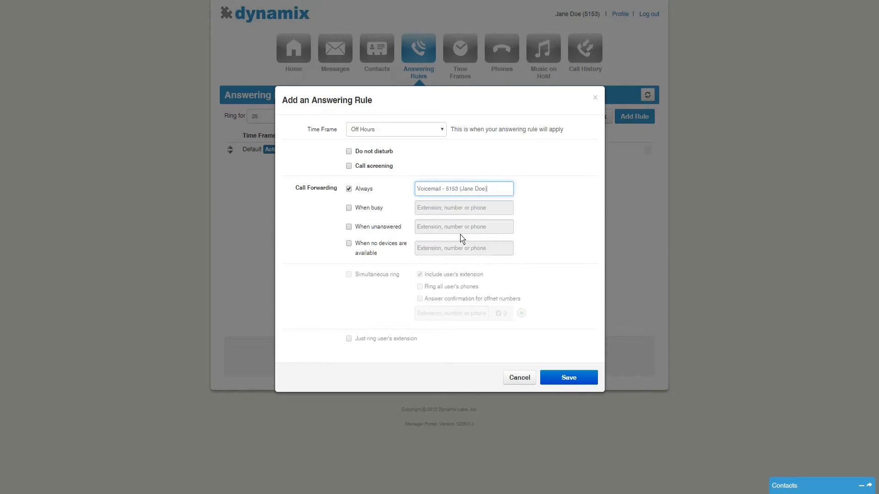
Enable When busy forwarding and set its destination to user extension 5154.
click(349, 208)
click(434, 210)
key(Caps_Lock)
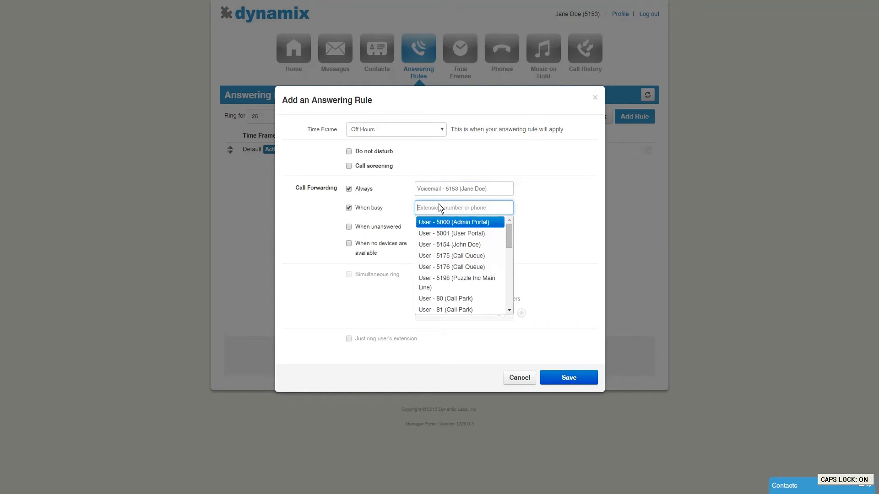
click(461, 245)
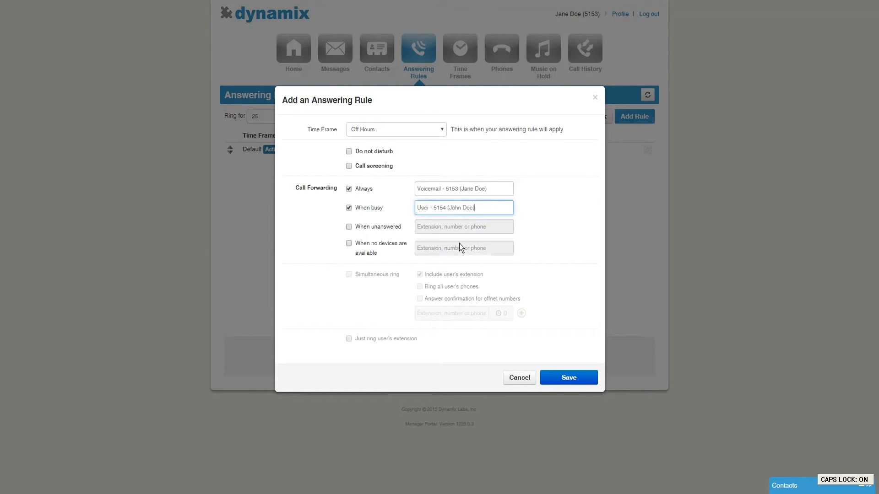
click(349, 227)
click(427, 228)
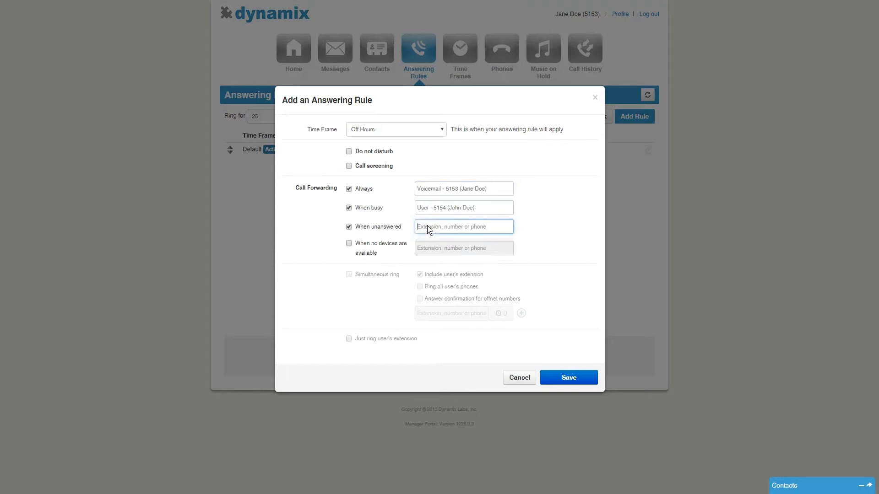
text(0200020202)
click(335, 263)
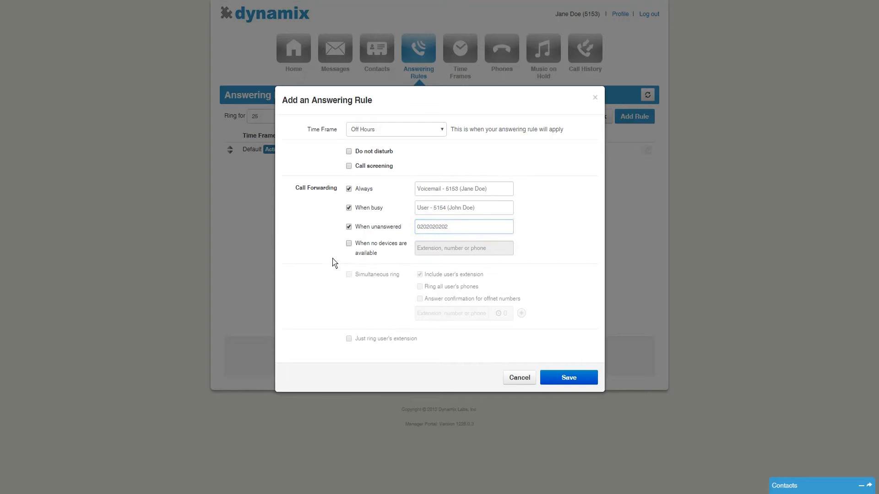
Turn off the When unanswered, When busy and Always forwarding options.
click(348, 227)
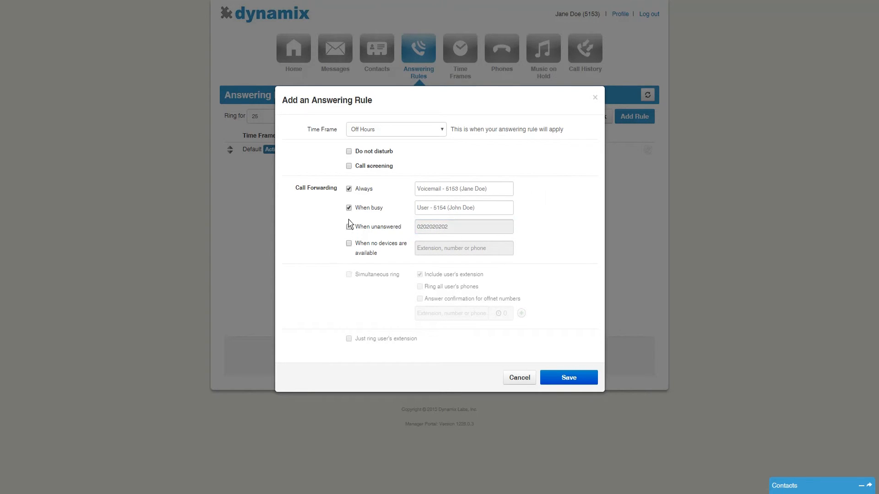
click(348, 208)
click(349, 189)
Enable simultaneous ring with Ring all user's phones and Answer confirmation for offnet numbers.
click(349, 274)
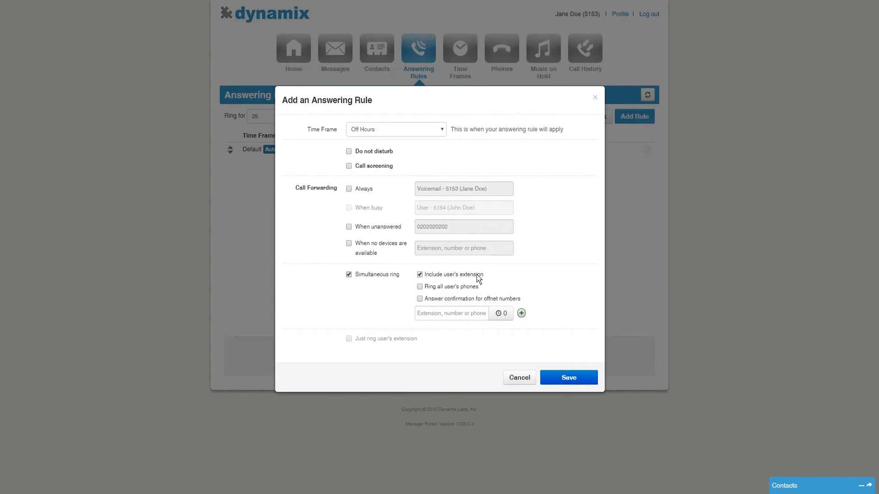
click(420, 287)
click(425, 316)
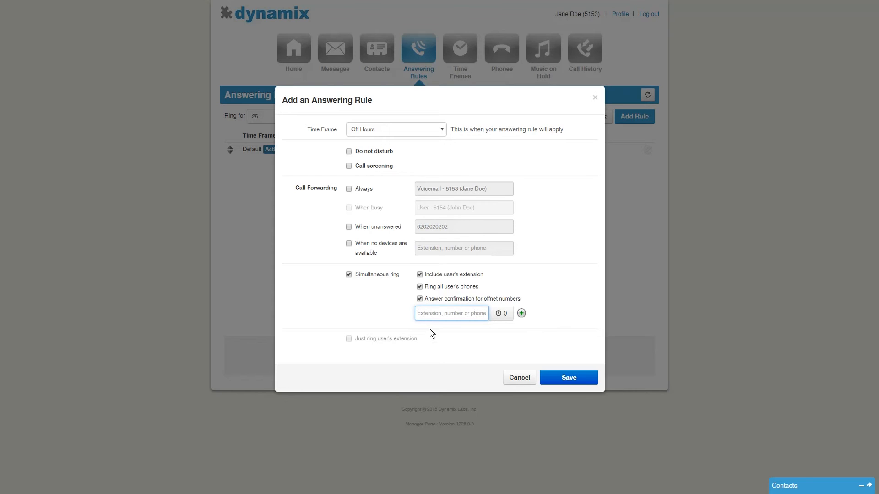
text(02020202020)
click(506, 317)
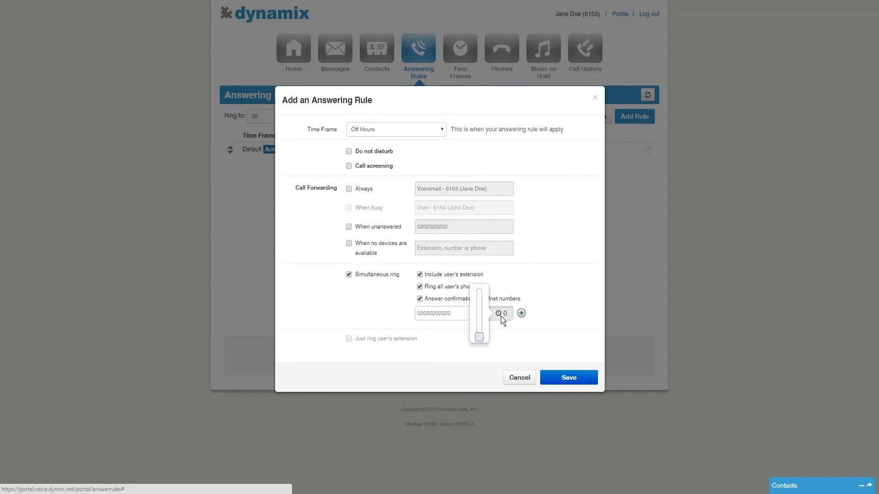
drag(479, 335, 482, 324)
drag(480, 324, 478, 334)
Add a second simultaneous ring number row, then turn simultaneous ring off.
click(521, 314)
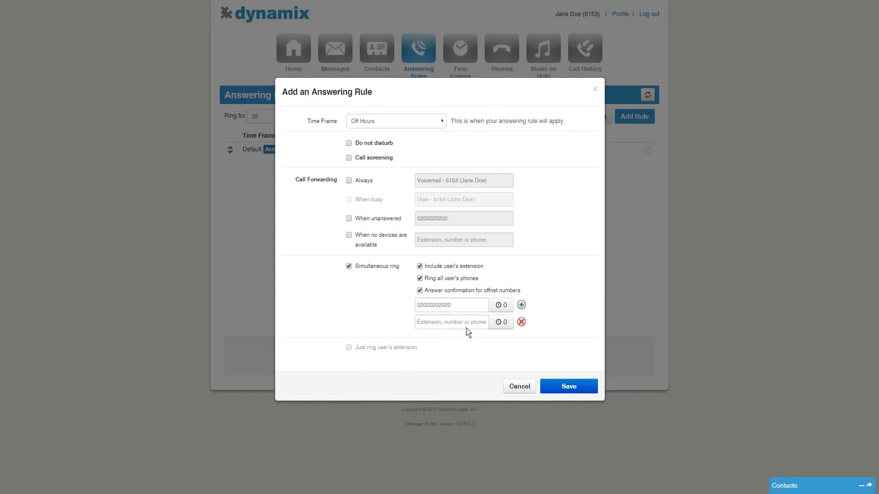
click(349, 266)
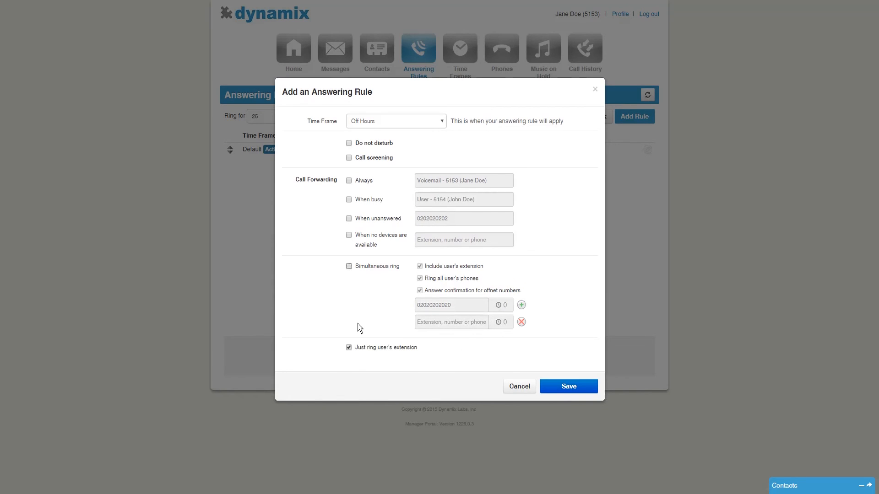